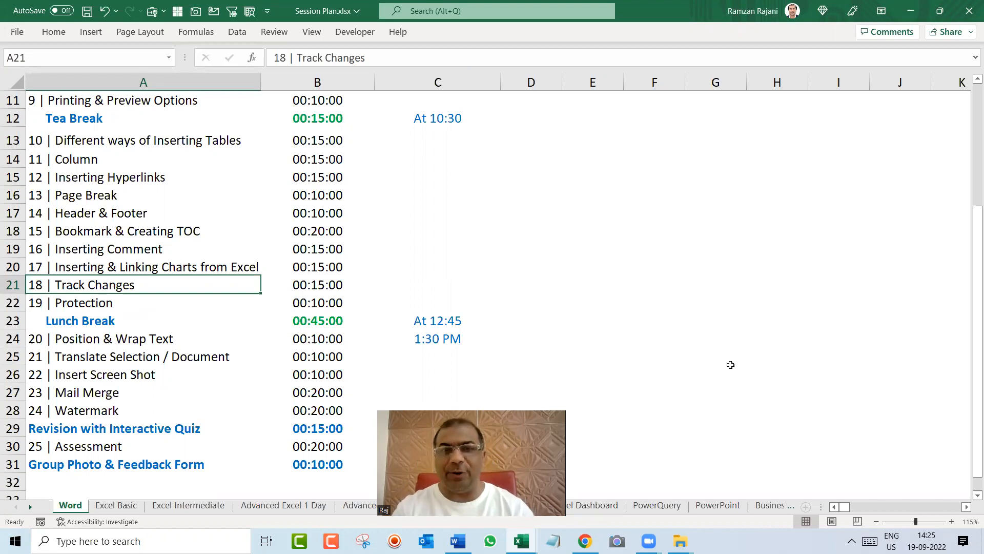
Switch to the Track Changes document in Word and turn on change tracking
key(alt+Tab)
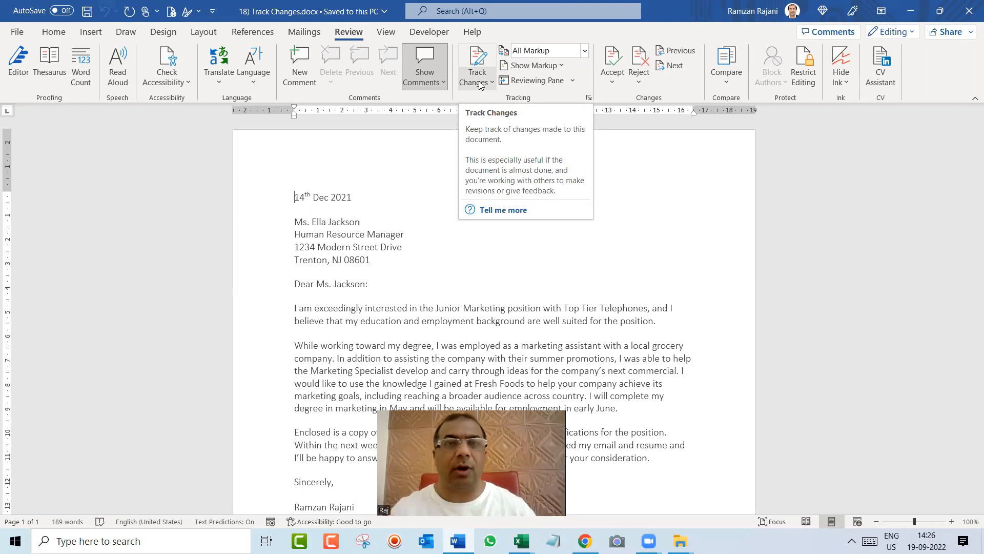
click(485, 52)
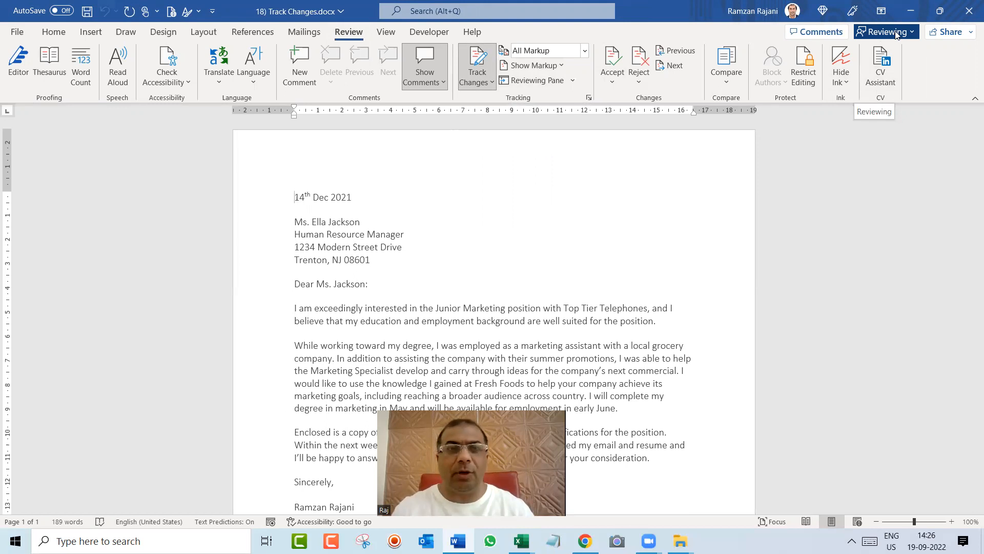
Replace the addressee's title and surname in the salutation with "Mr." and a different name, keeping the colon
scroll(576, 263, up, 4)
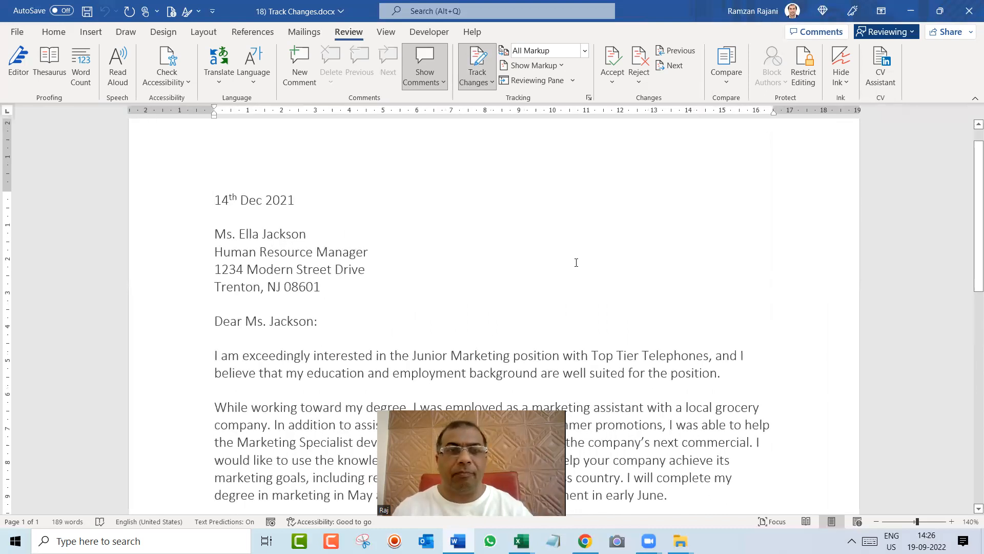
scroll(576, 263, down, 1)
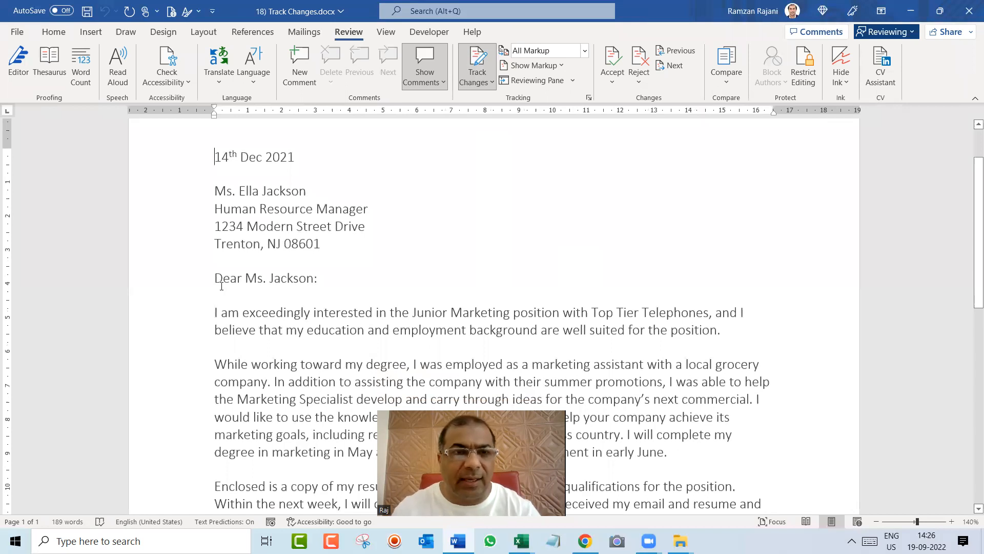
click(321, 278)
key(Left)
key(ctrl+shift+Left)
key(ctrl+shift+Left)
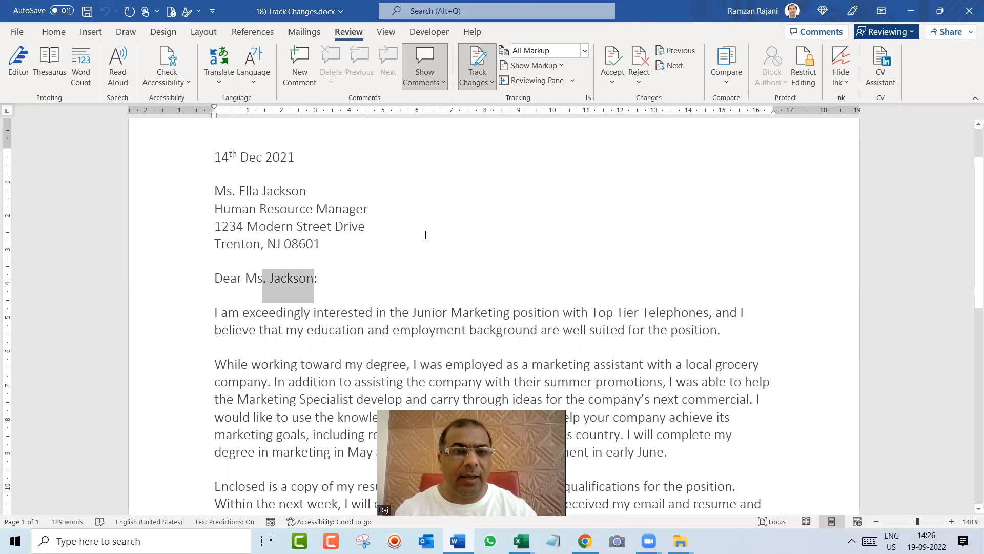
key(ctrl+shift+Left)
text(Mr.)
text( Ab)
key(BackSpace)
text(li)
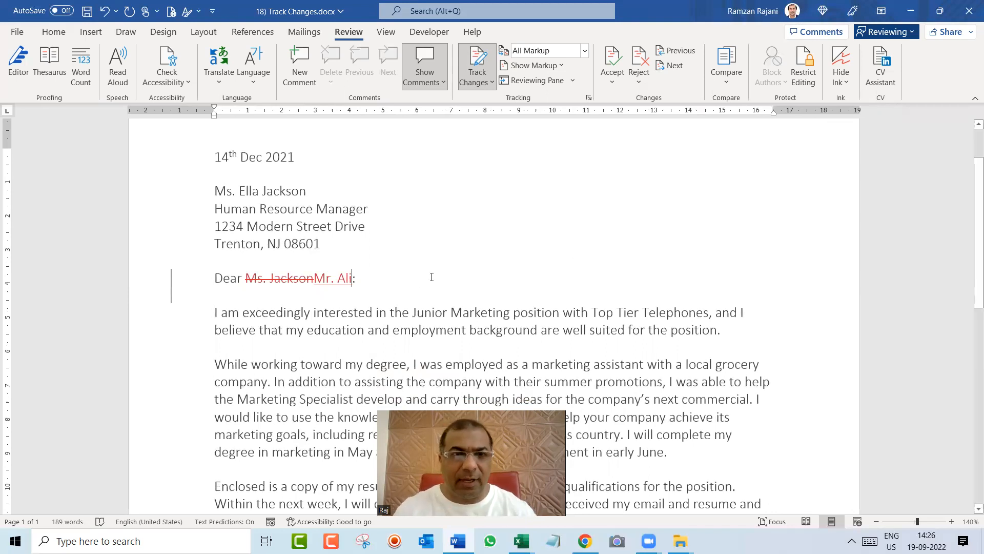
Replace the word "Junior" with "Senior" before "Marketing position" in the first paragraph
ctrl+scroll(432, 277, up, 3)
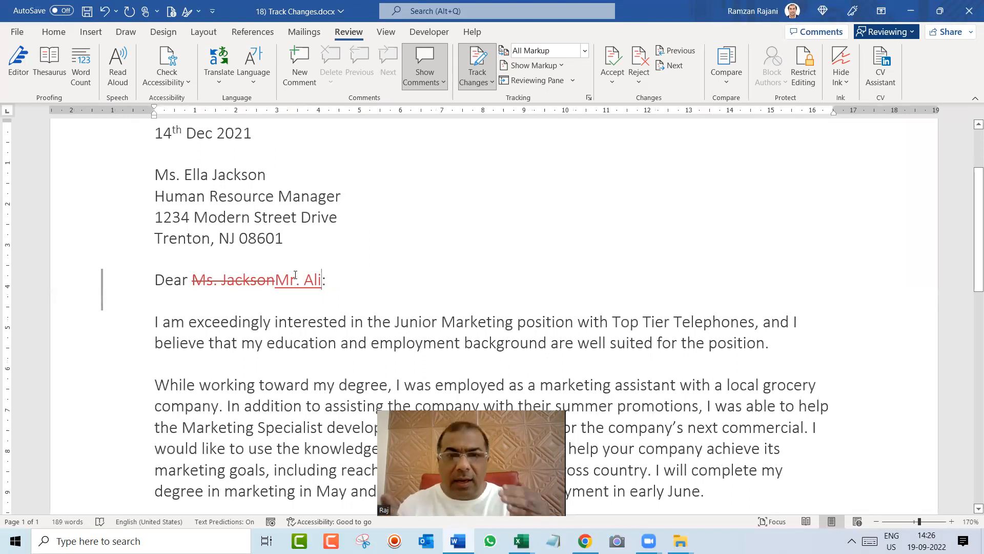
mouse_move(295, 276)
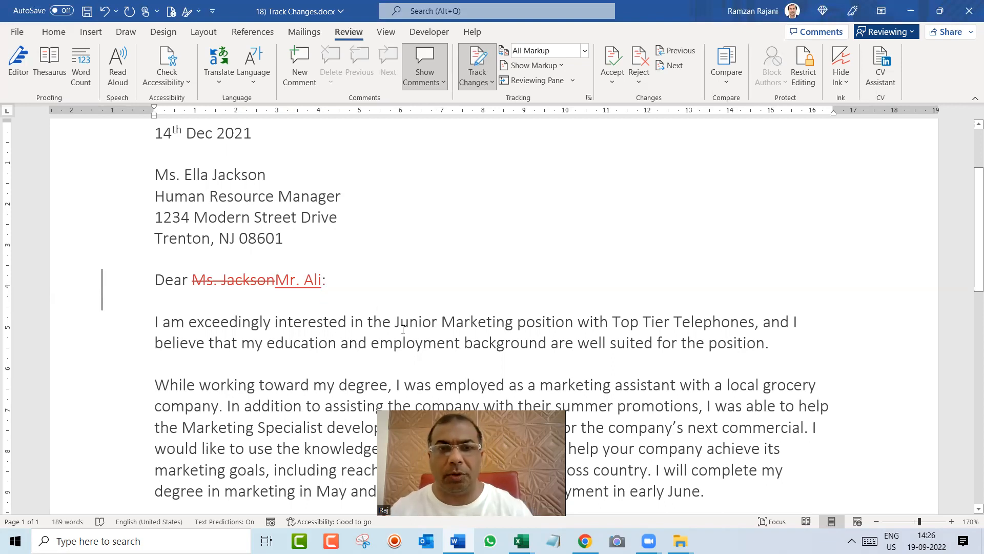
drag(396, 322, 437, 322)
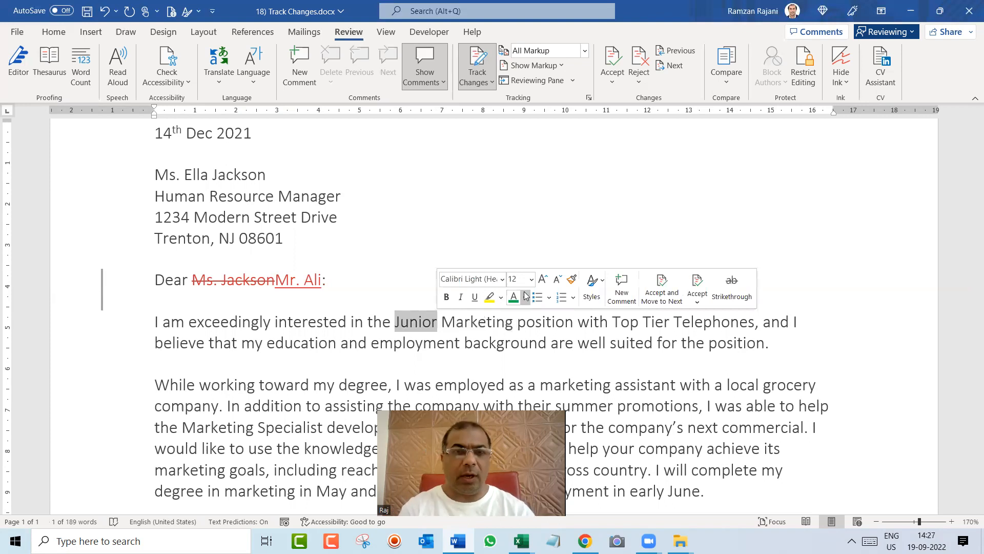
text(Senior)
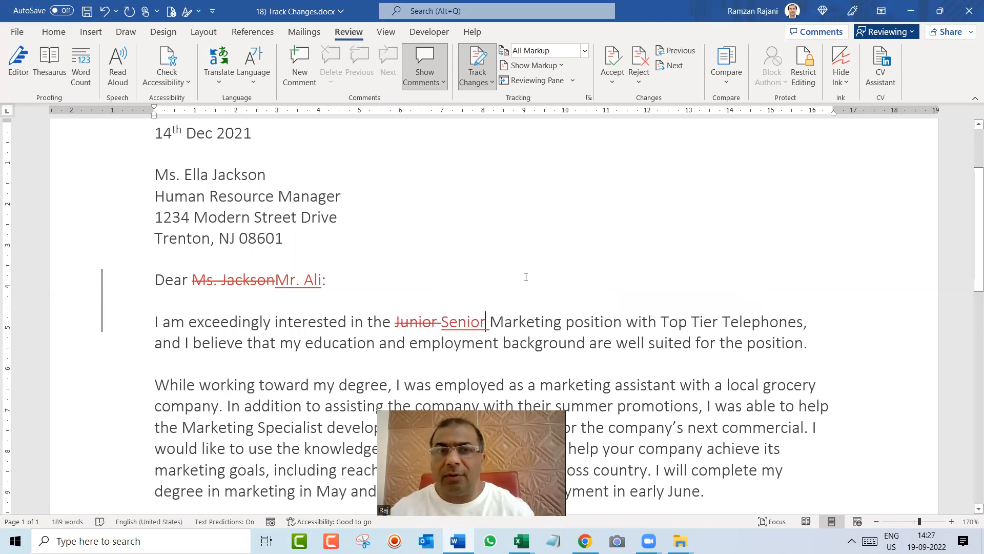
Make the words "employment background" in the first paragraph bold
ctrl+scroll(526, 277, down, 1)
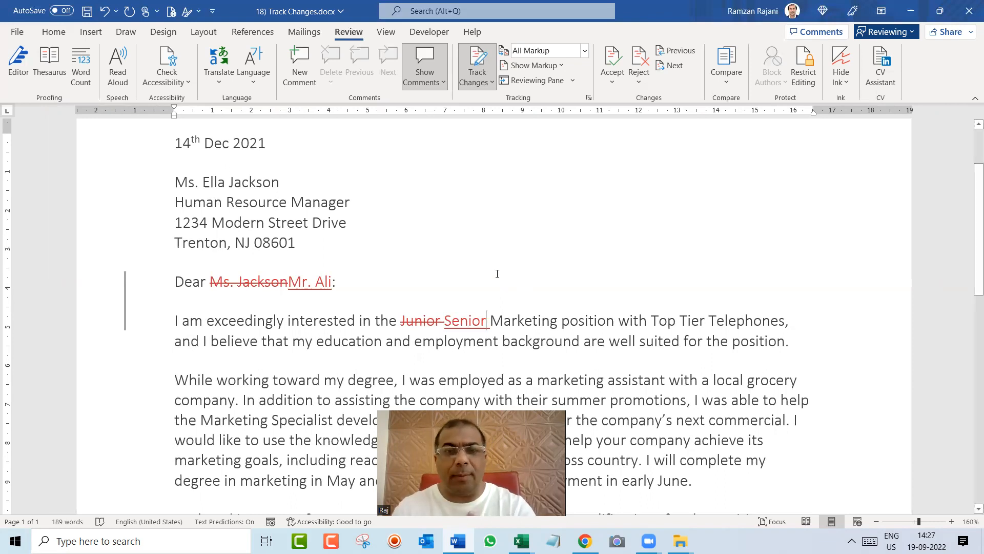
scroll(500, 265, down, 1)
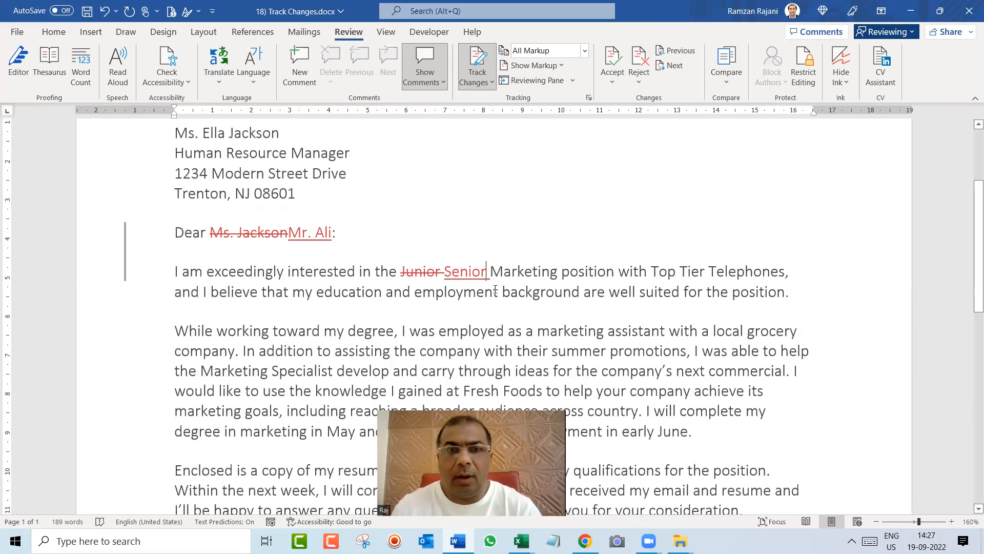
drag(416, 291, 577, 291)
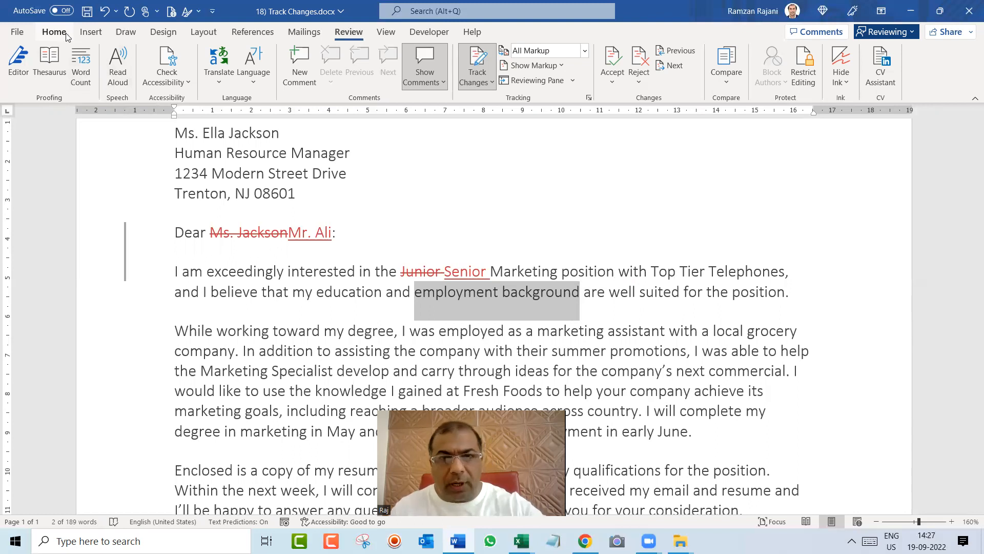
key(ctrl+b)
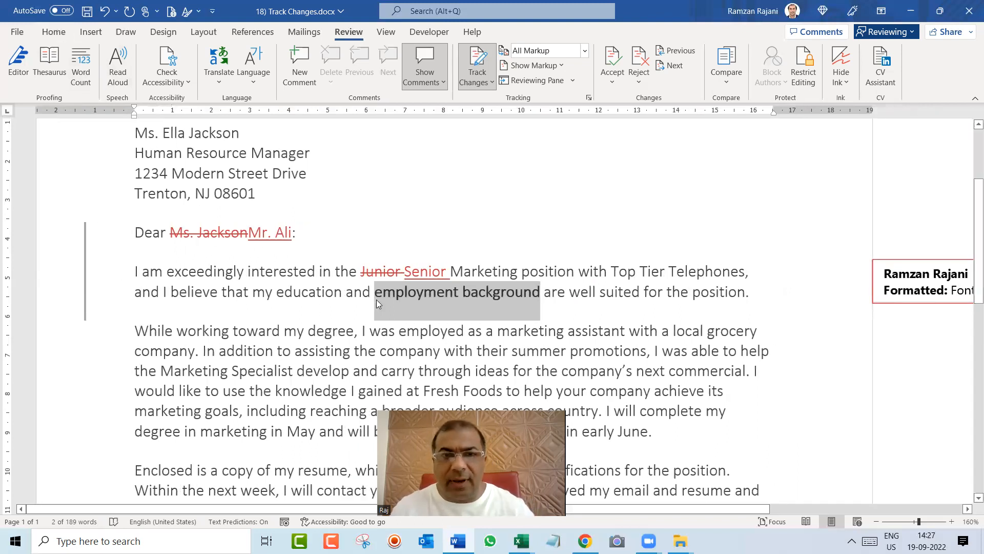
ctrl+scroll(376, 299, down, 3)
click(426, 319)
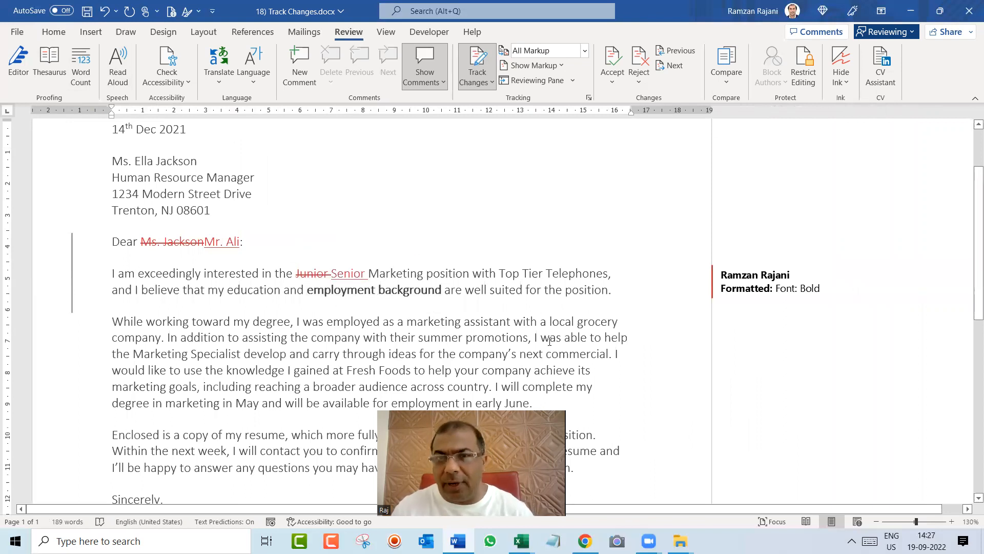
click(756, 276)
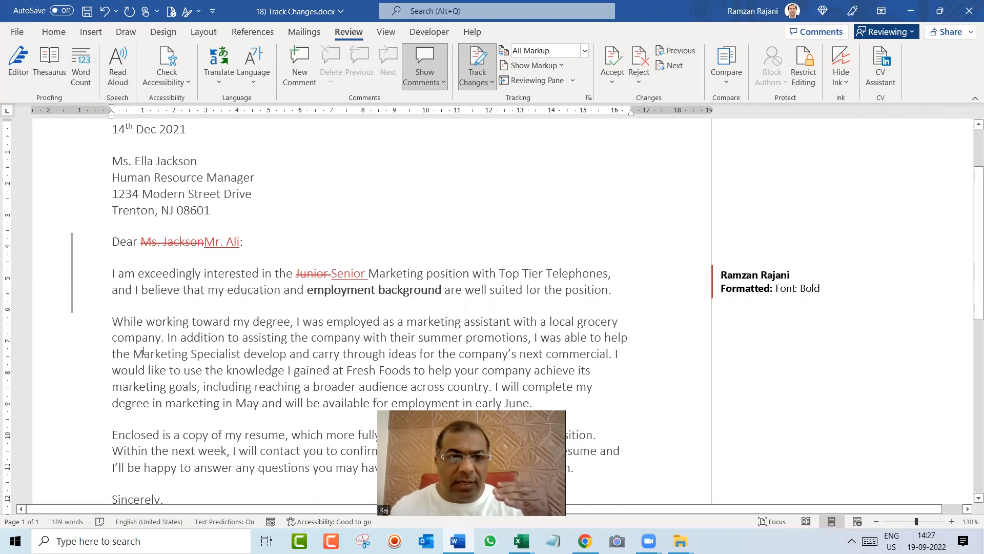
Colour the phrase "the Marketing Specialist" in the second paragraph red and underline it
drag(113, 353, 225, 354)
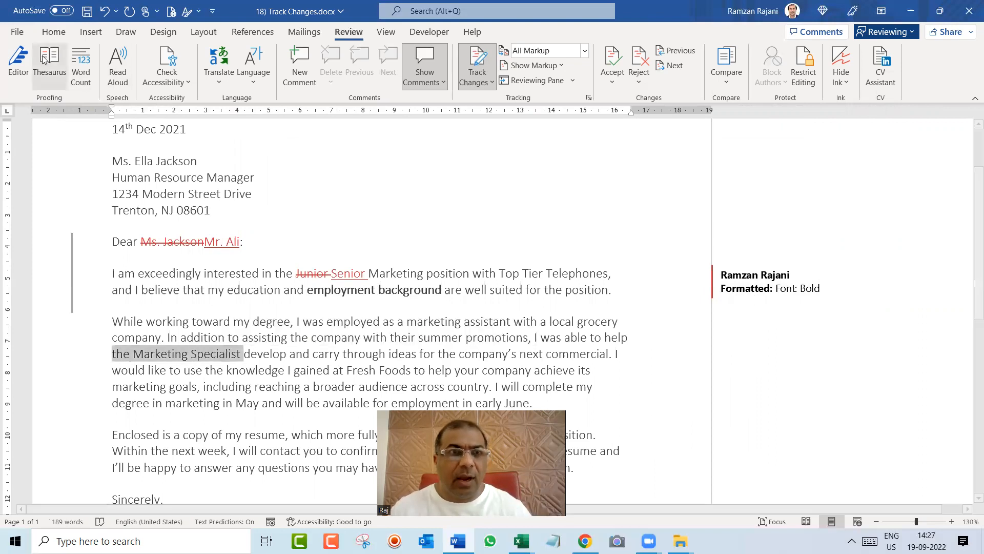
click(54, 32)
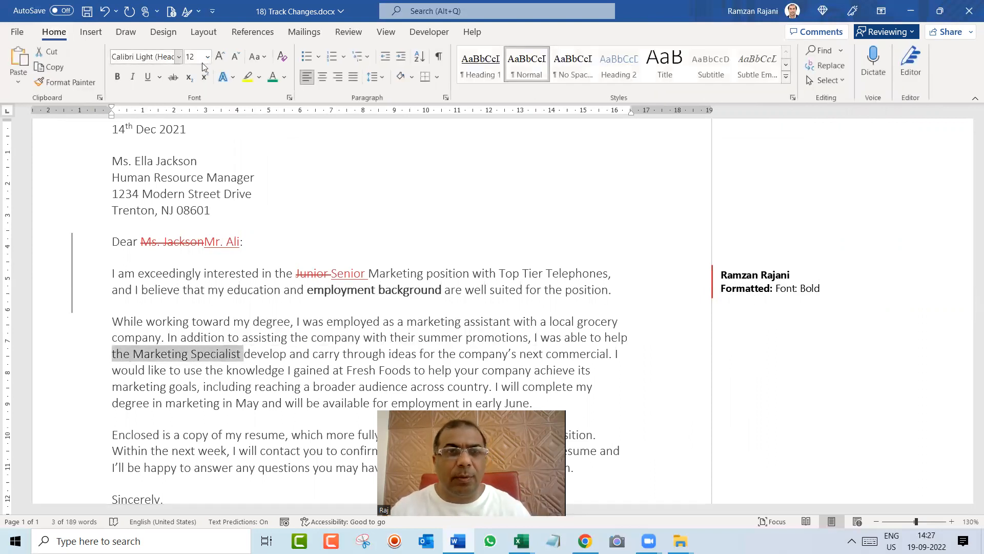
click(284, 77)
click(286, 214)
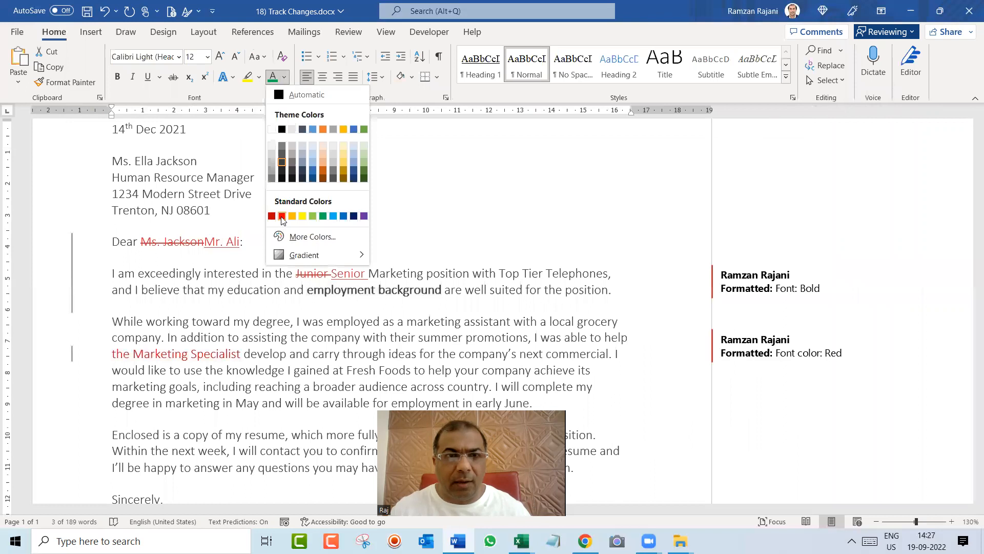
click(148, 77)
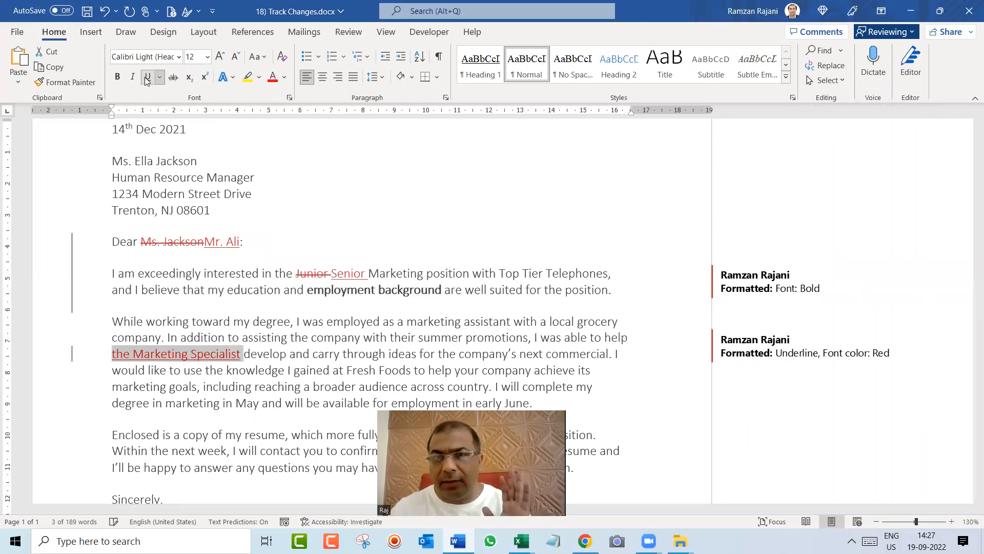
click(283, 322)
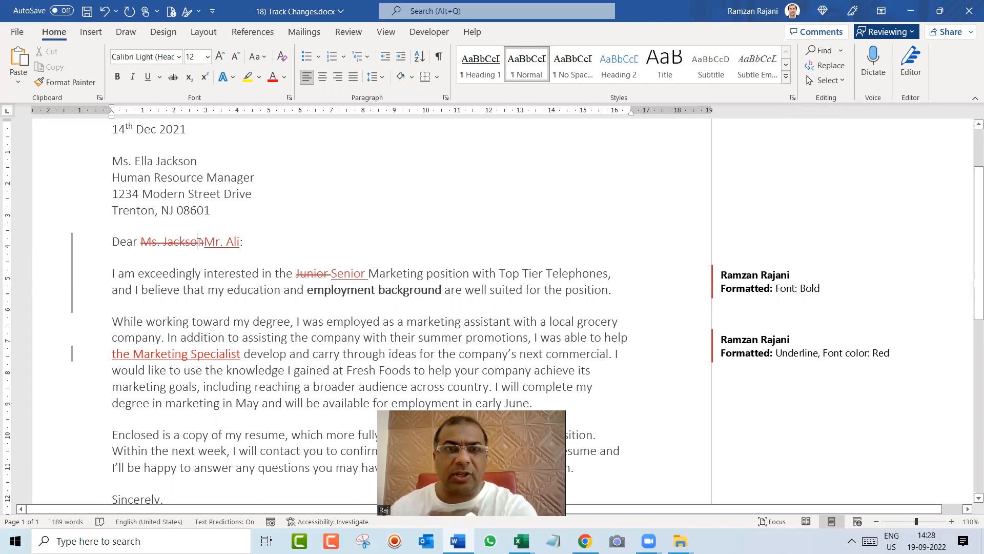
Accept the tracked deletion of the old addressee in the salutation, and accept the insertion of "Senior", moving to the next change
click(343, 33)
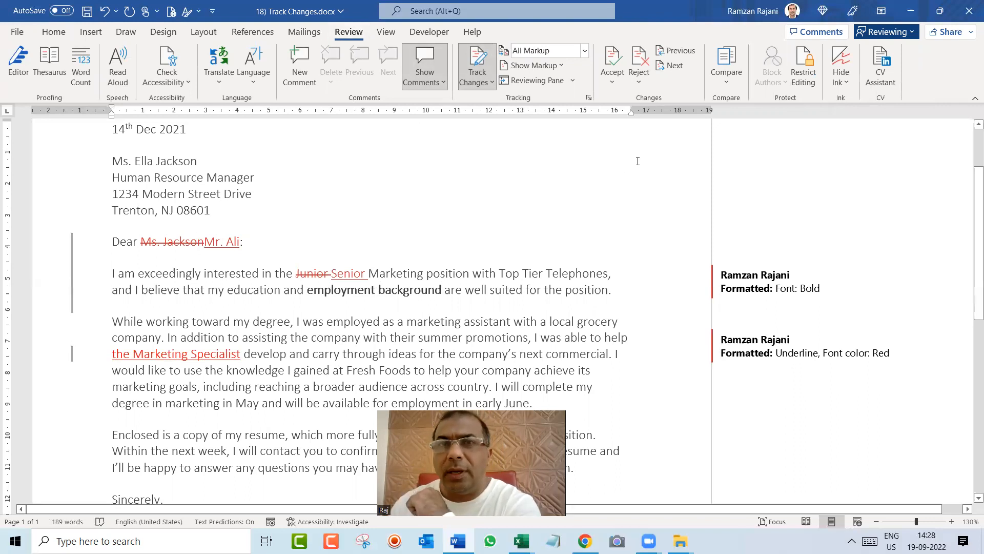
click(612, 84)
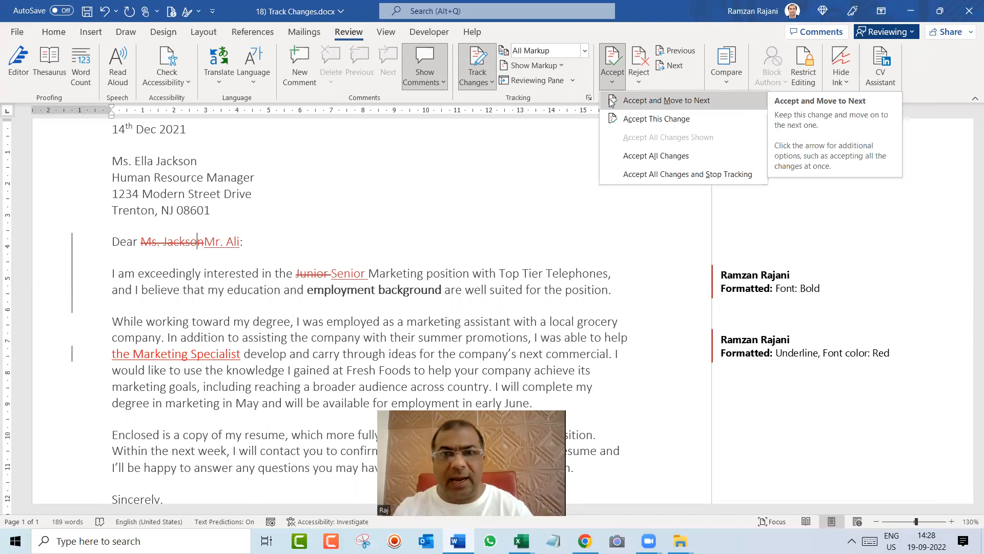
click(636, 120)
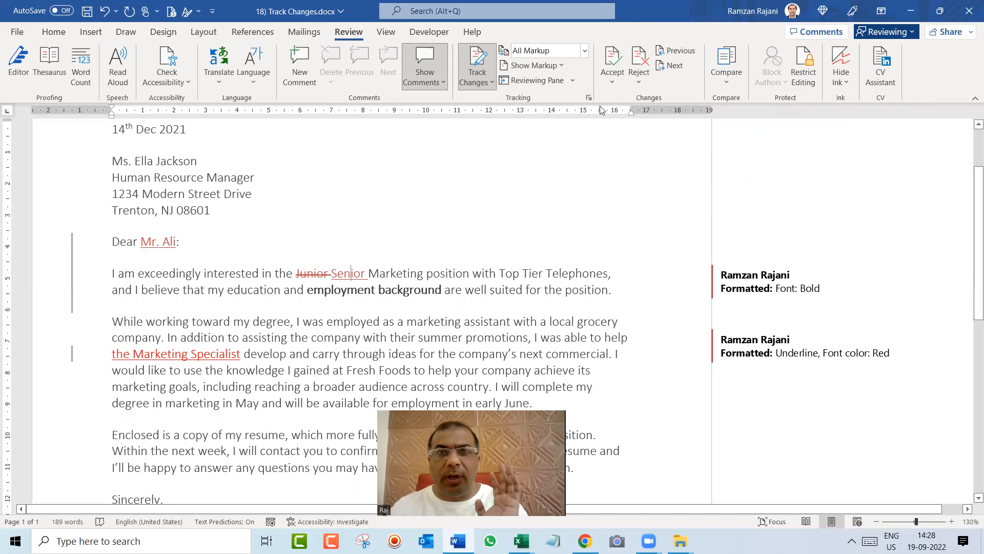
click(621, 86)
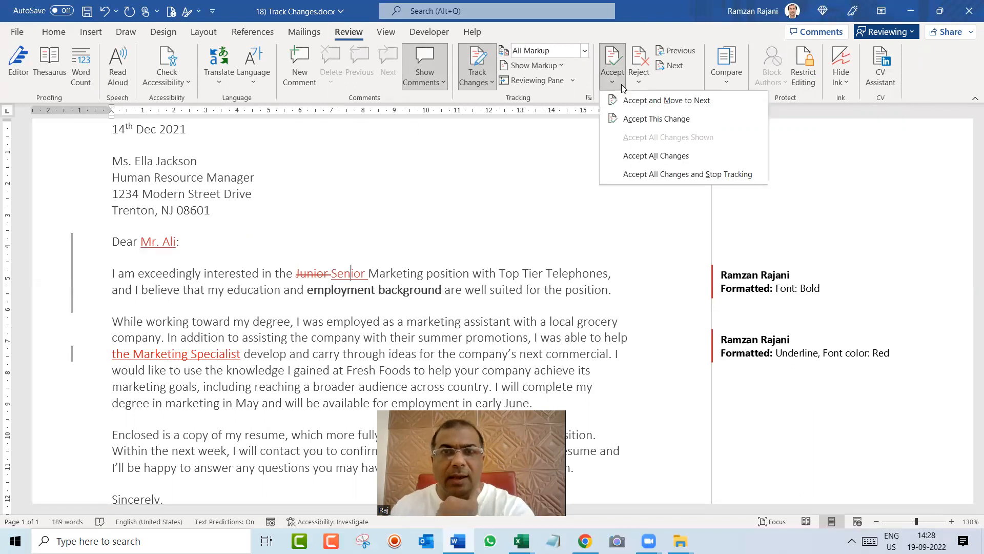
click(639, 104)
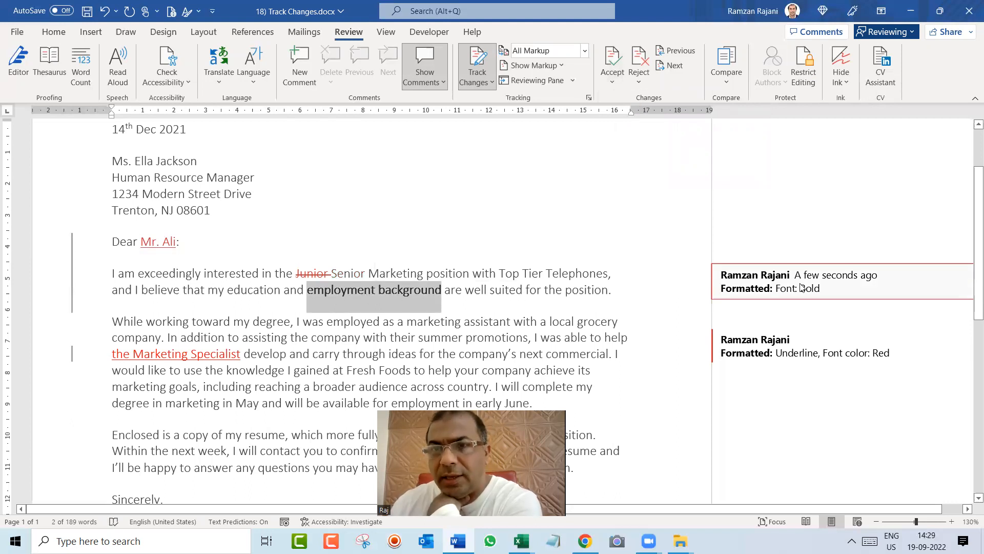
Accept all remaining changes with the option that also stops tracking, and save the document
click(613, 80)
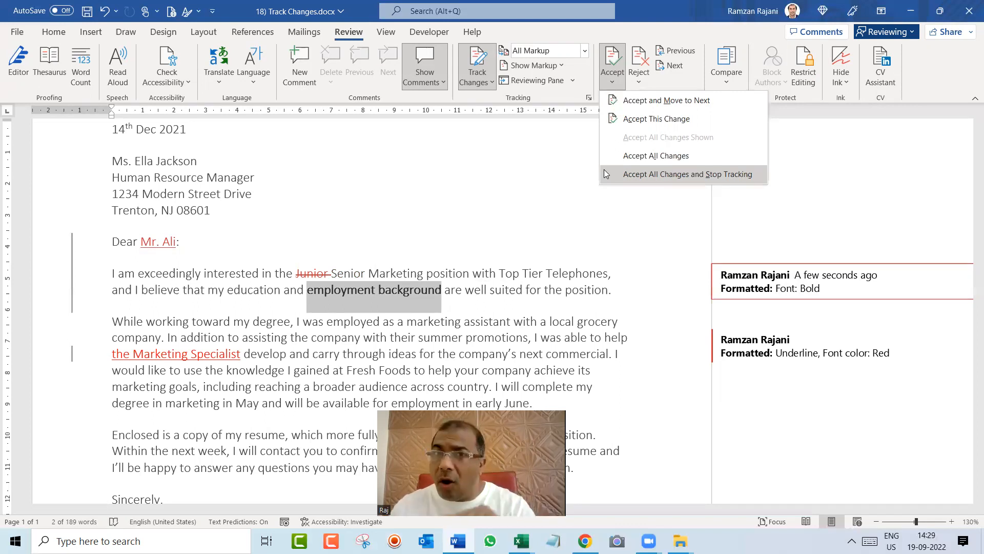
click(638, 83)
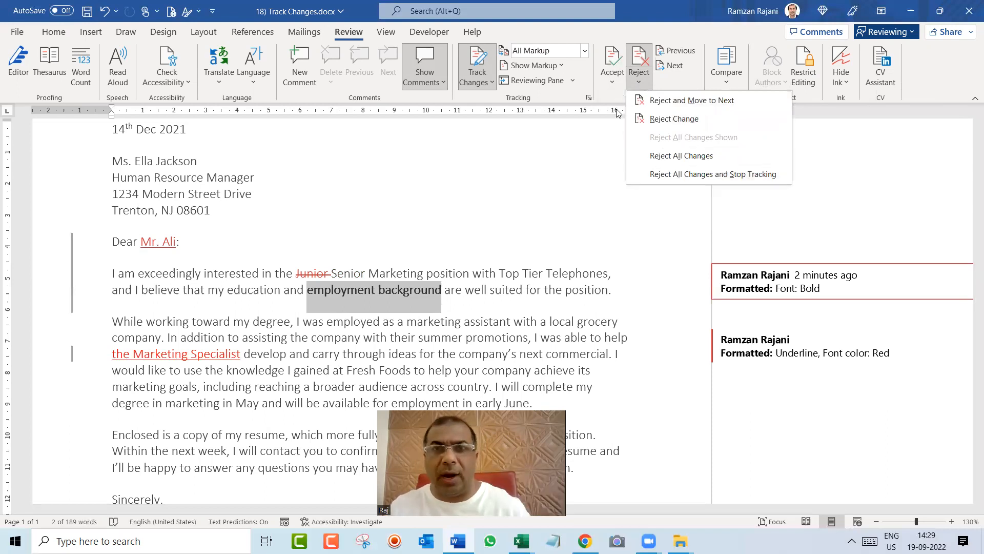
click(614, 87)
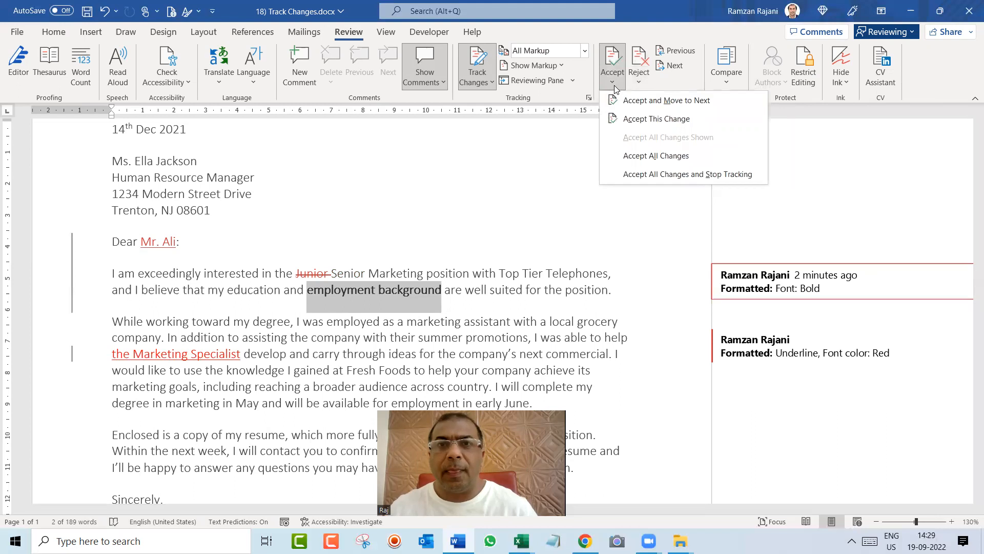
click(639, 174)
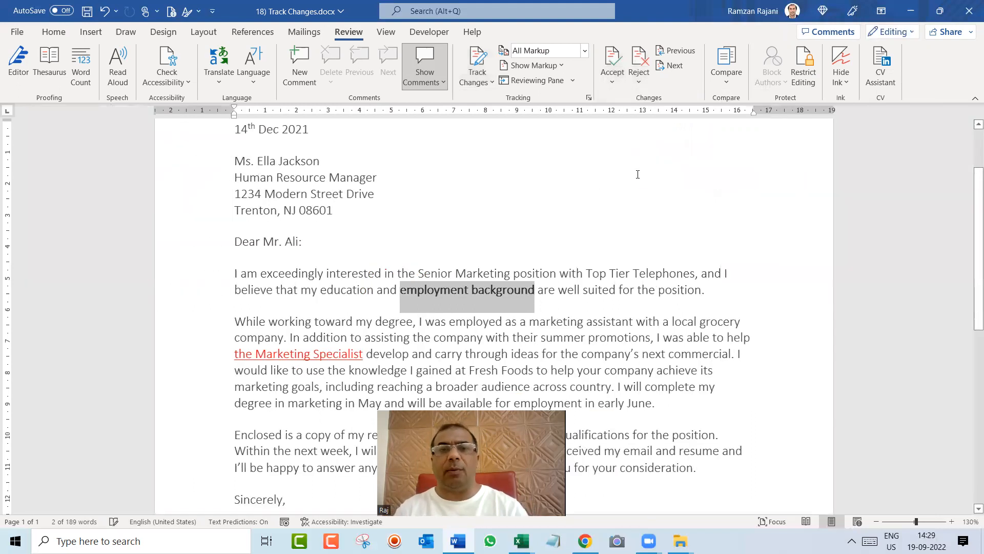
click(617, 295)
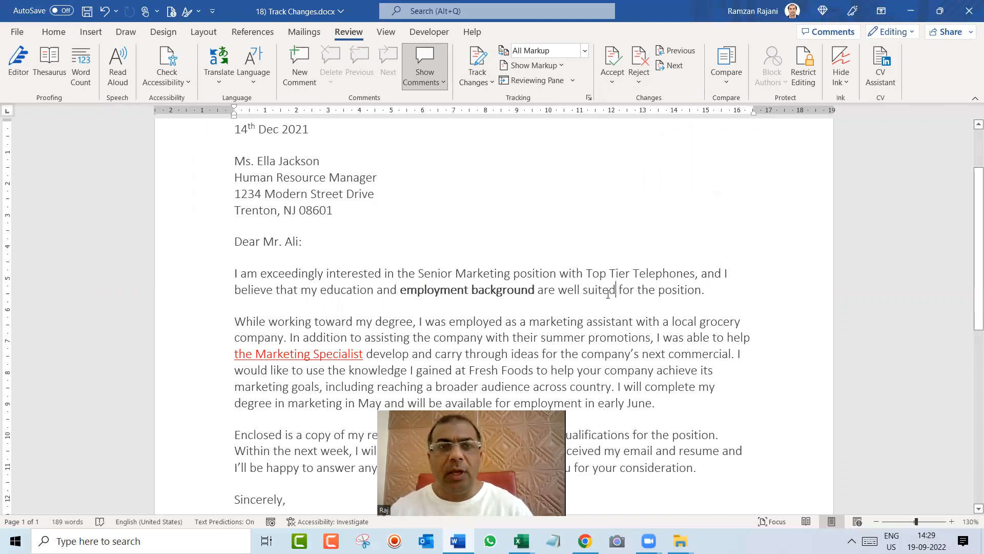
key(ctrl+s)
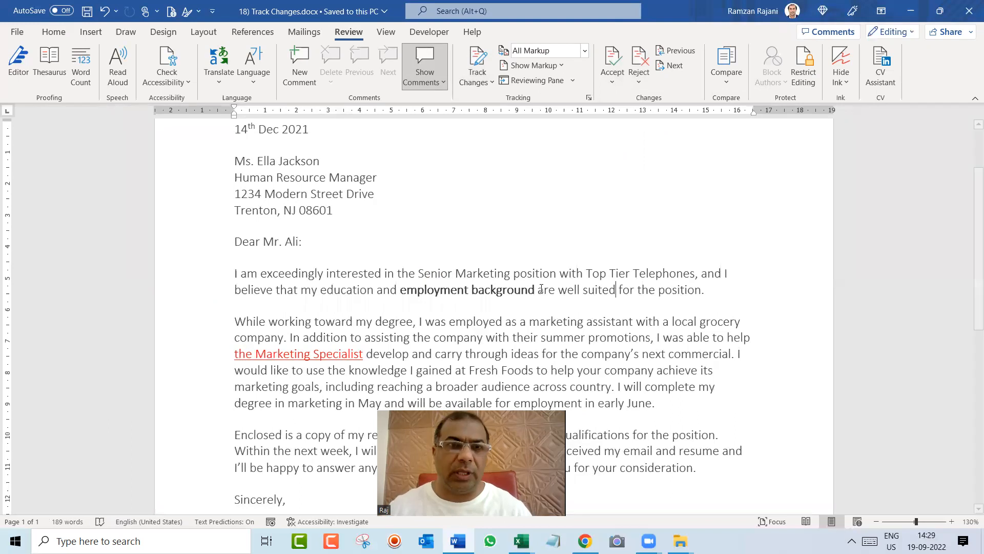
click(552, 318)
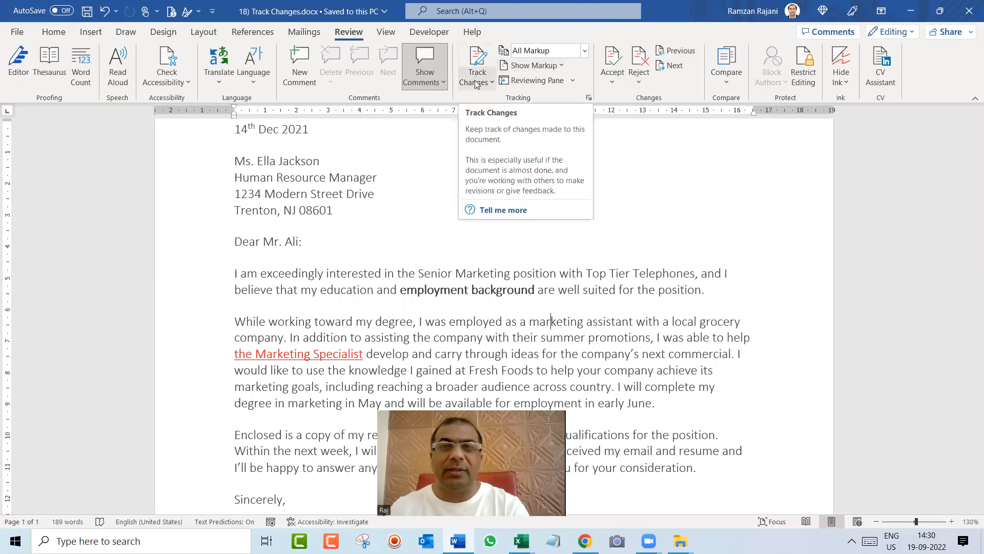
Turn change tracking back on and lock it with a password, entering and confirming the password
click(477, 61)
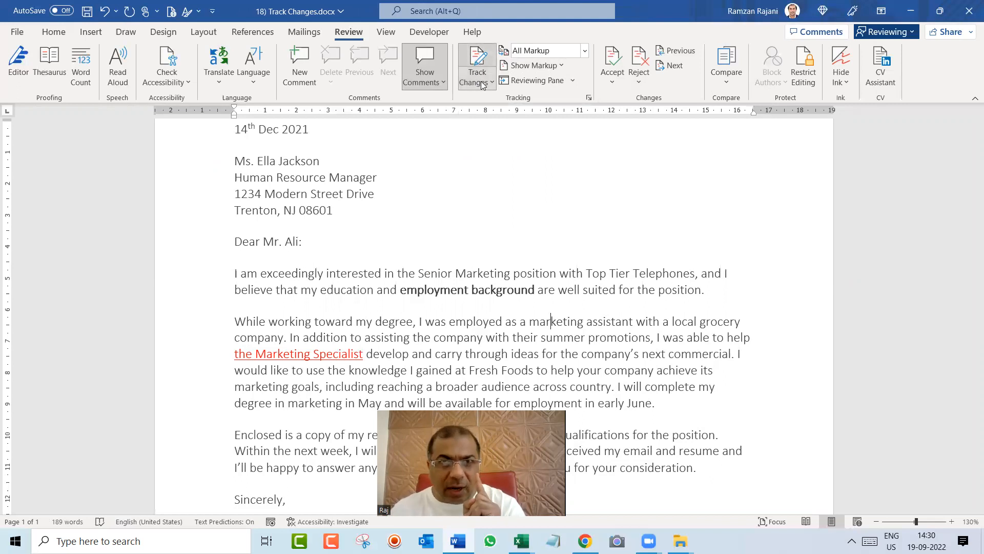
click(482, 84)
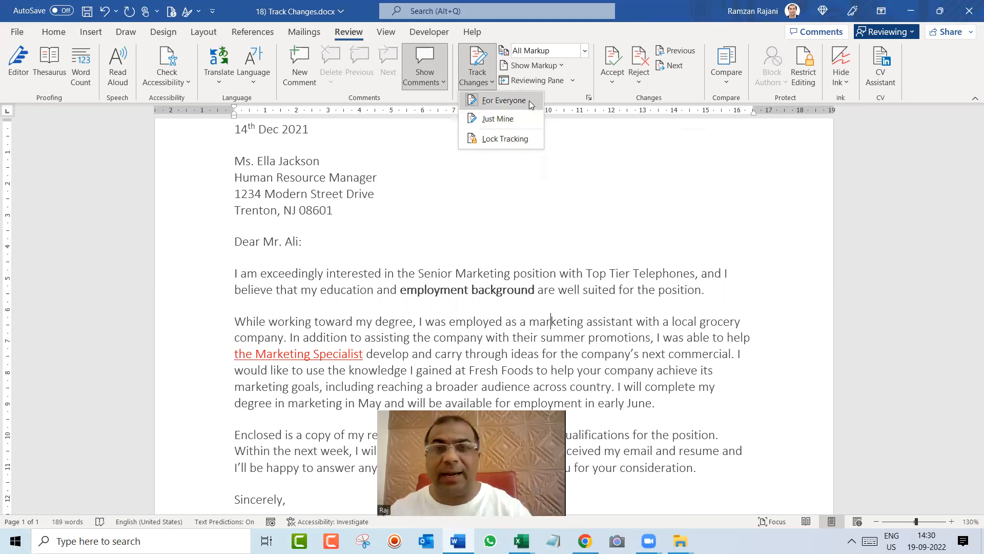
click(522, 140)
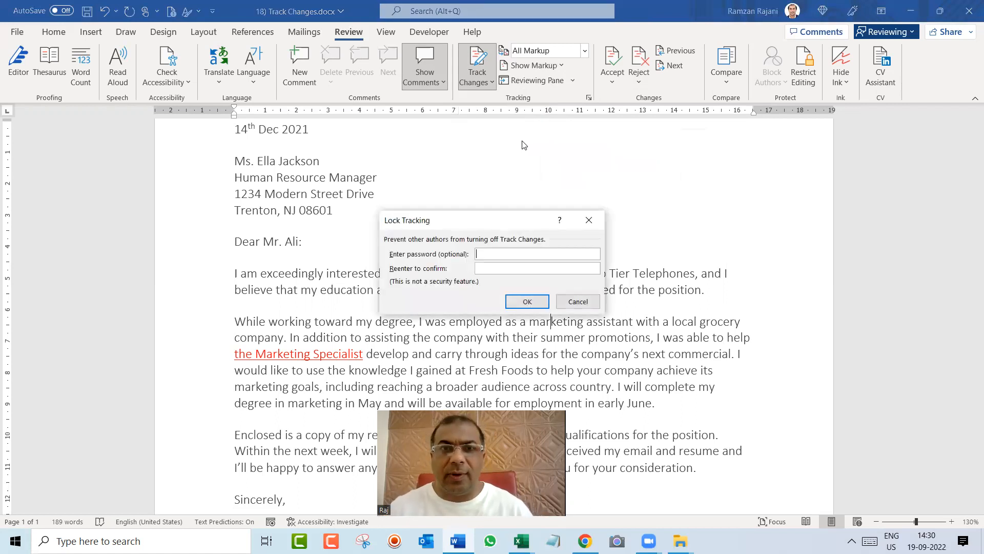
text(****)
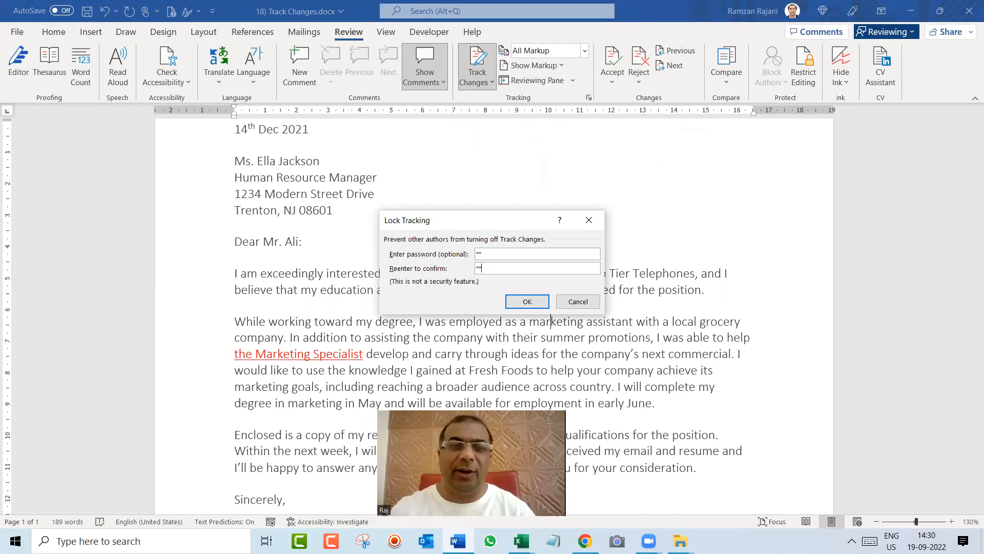
key(Return)
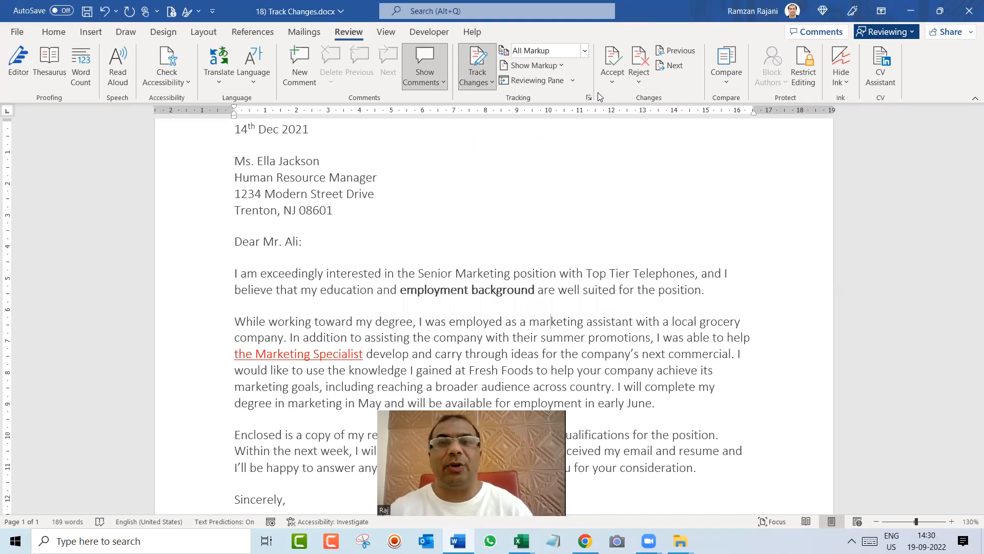
With the tracking lock set, accept all changes and stop tracking
click(612, 81)
click(635, 169)
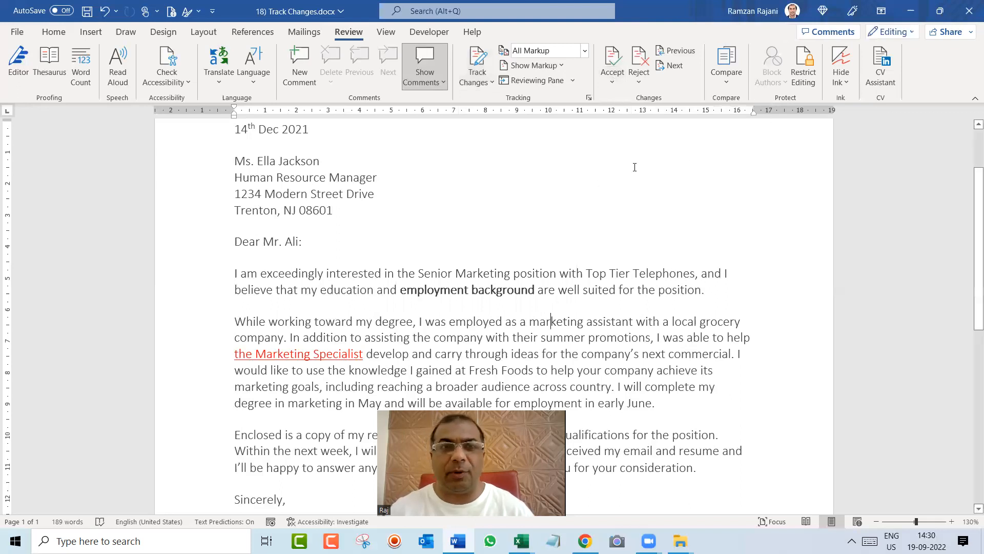
click(444, 223)
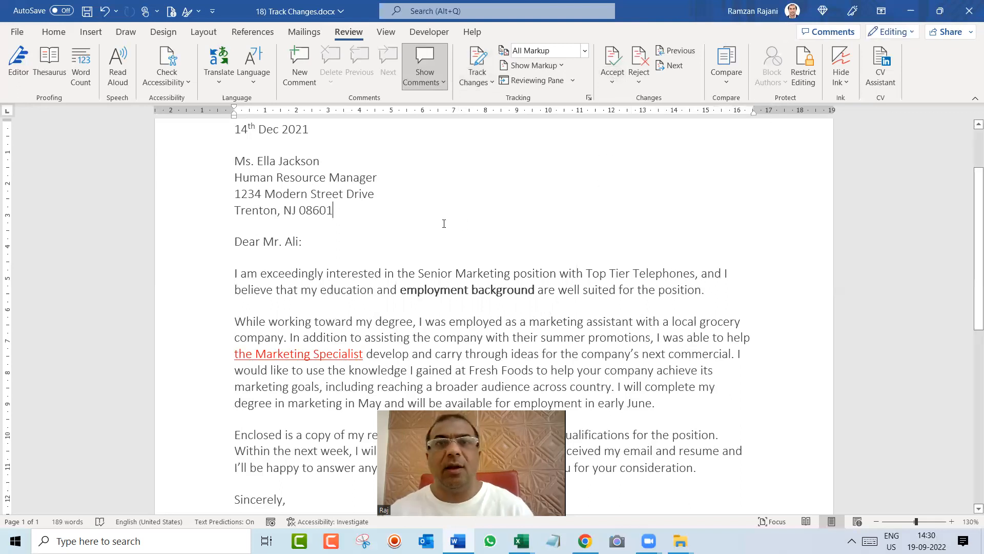